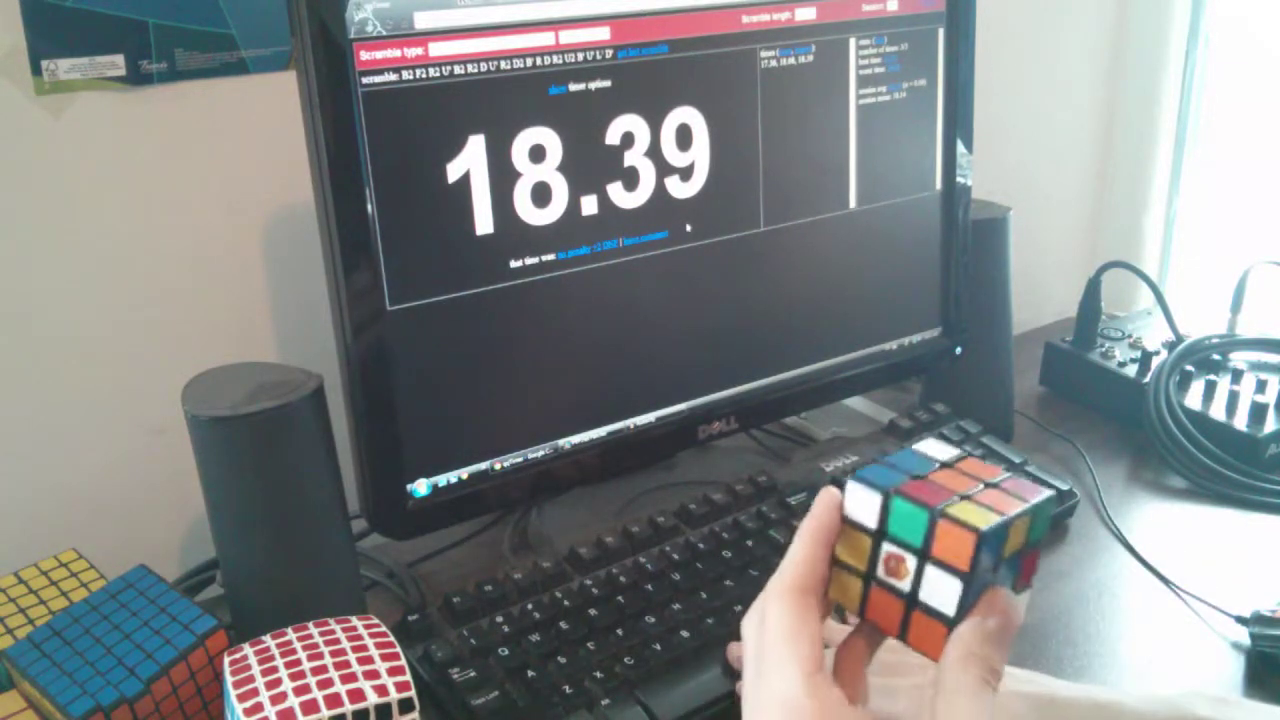
key("space")
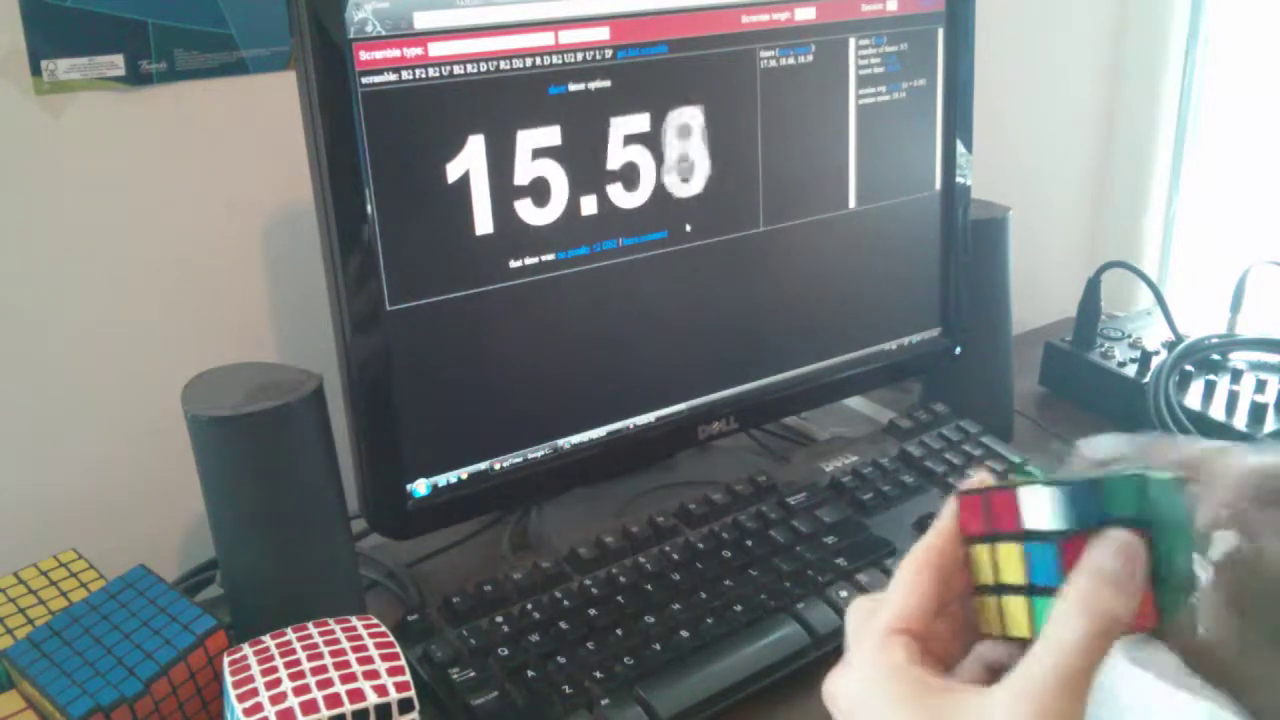
key("space")
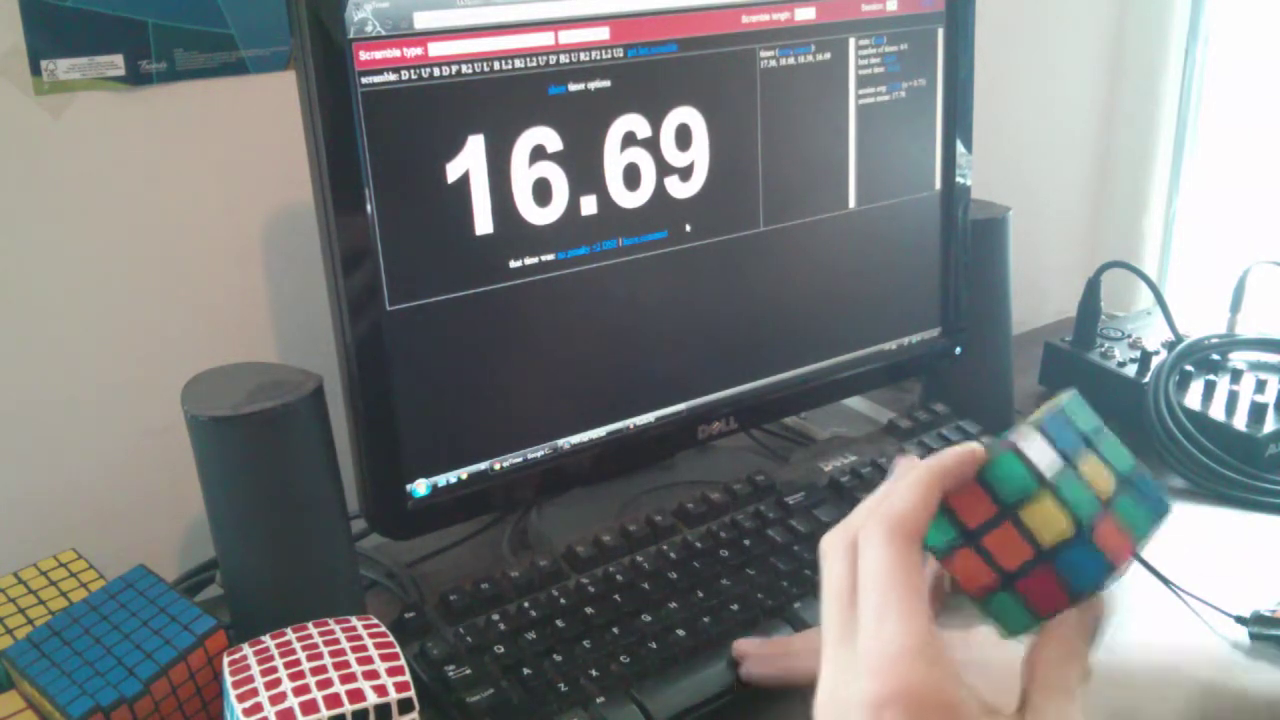
key("space")
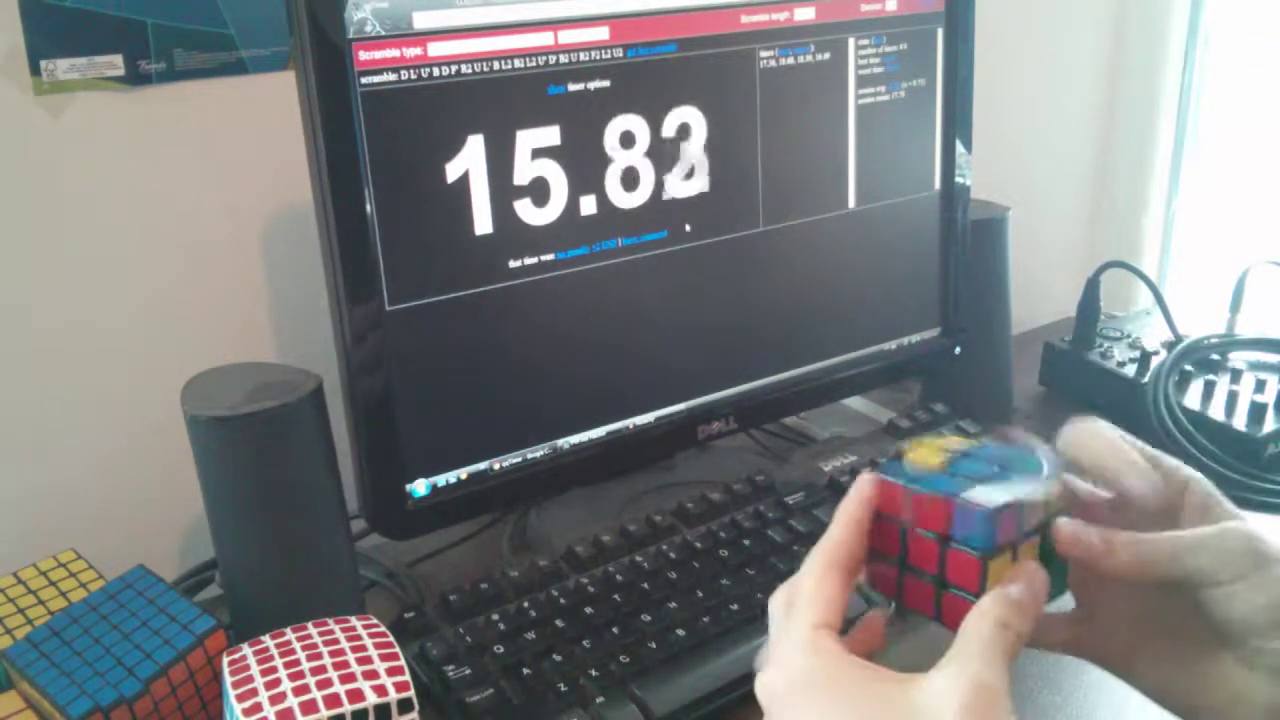
key("space")
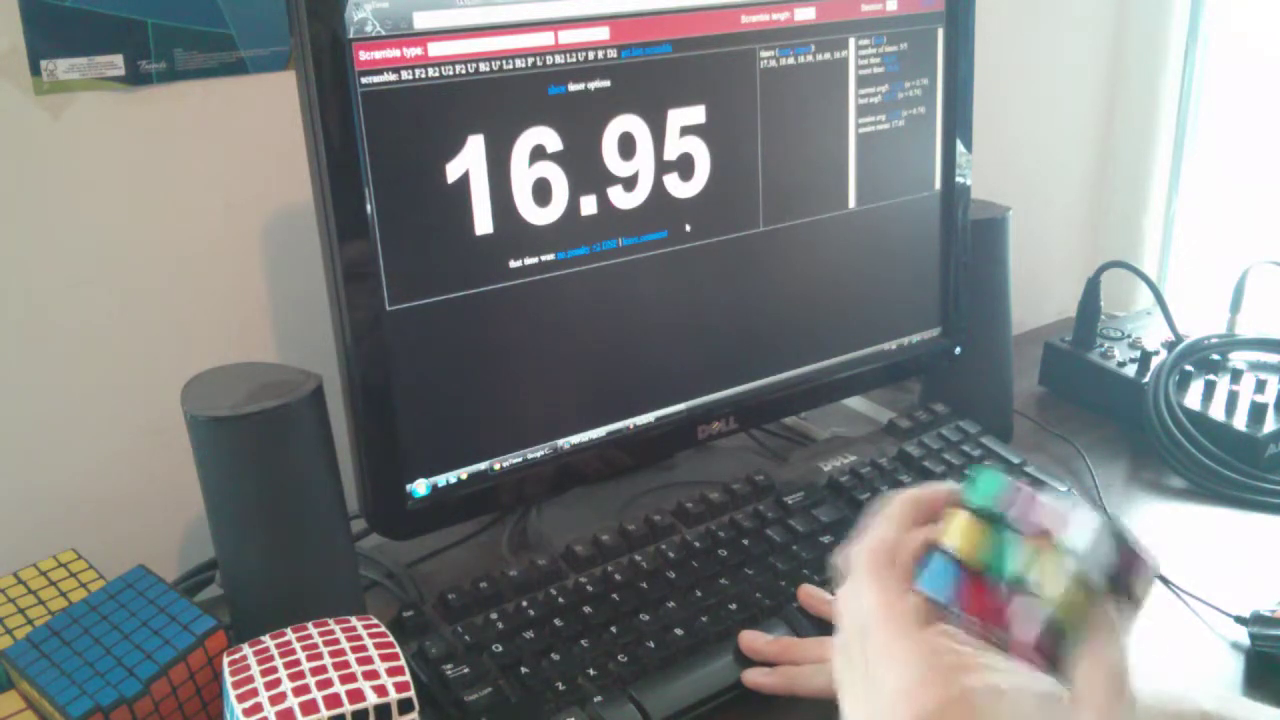
key("space")
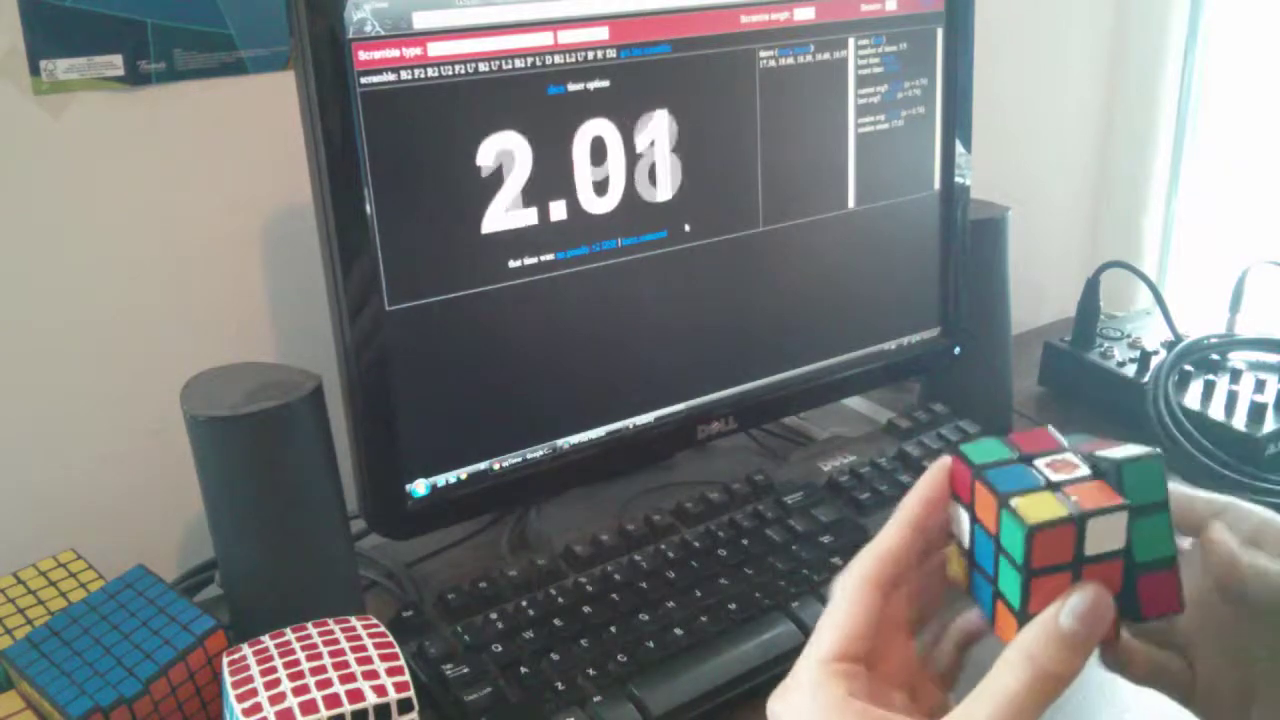